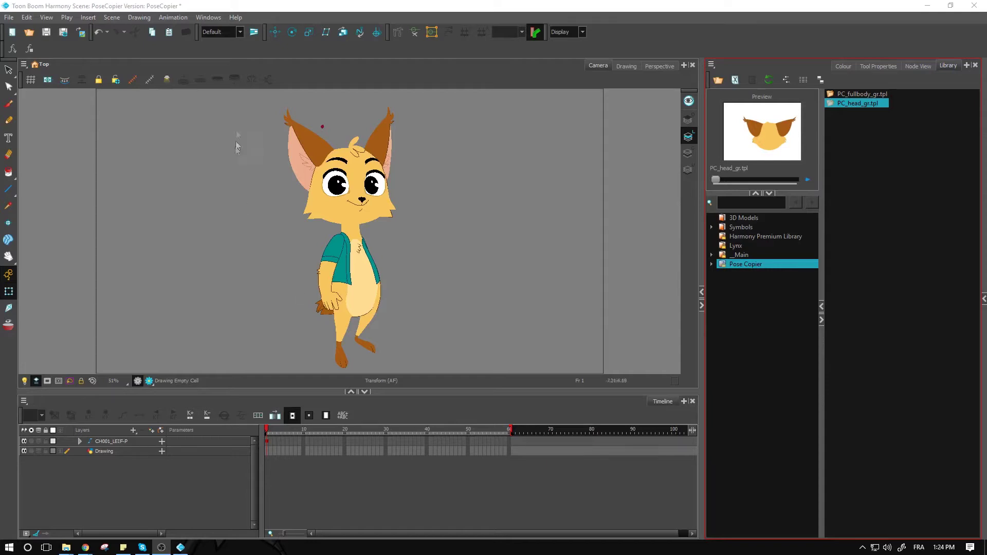
Step: Open the Windows menu to list the available panels and toolbars
click(212, 19)
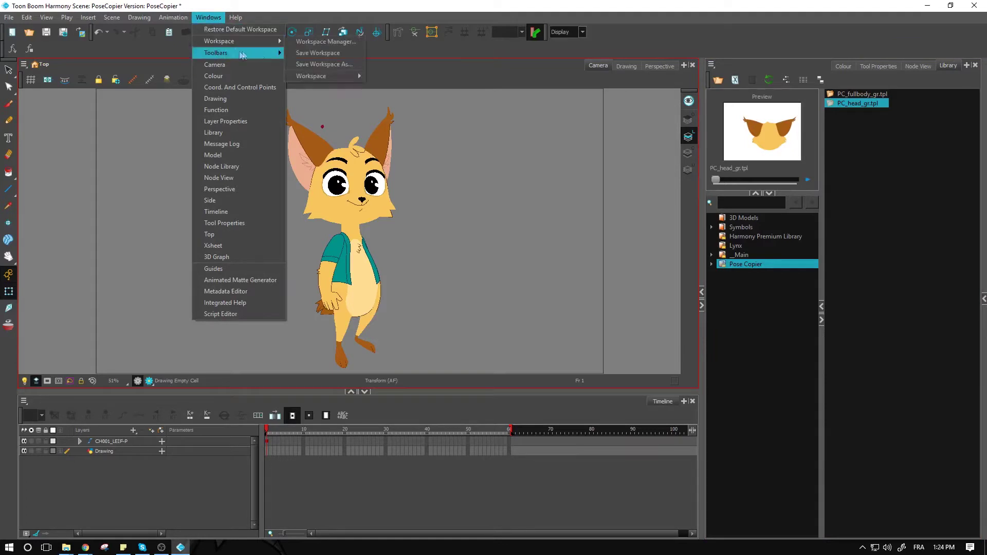
Step: Show the Scripting toolbar via Windows > Toolbars and open the Scripts Manager
mouse_move(252, 53)
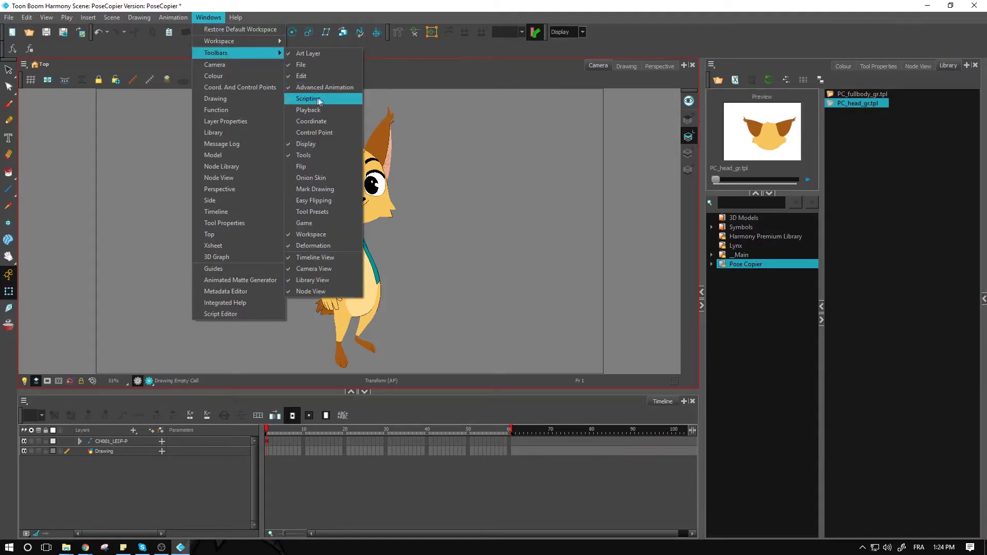
click(318, 100)
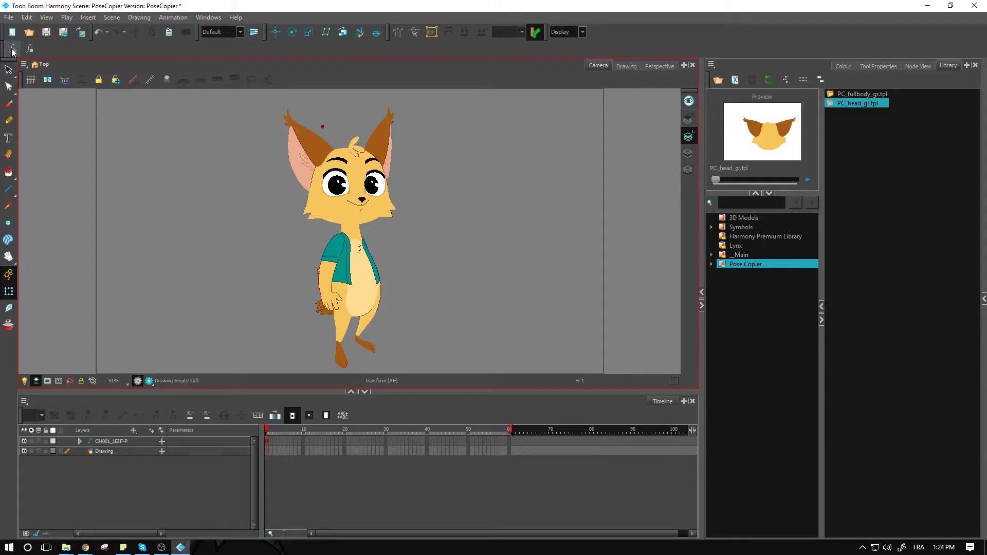
click(12, 50)
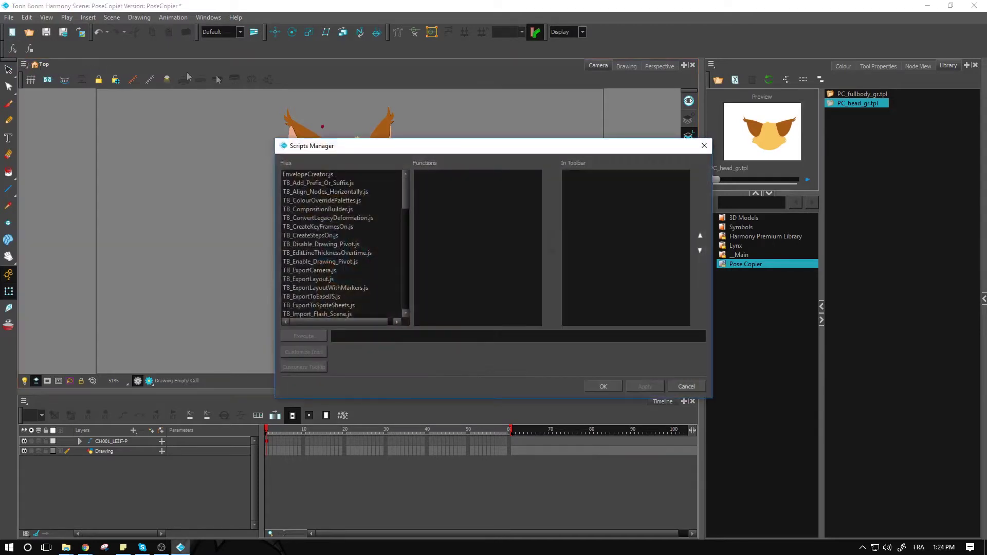
Step: Move the Scripts Manager left and scroll its Files list down to TB_Pose_Copier.js
drag(386, 147, 336, 139)
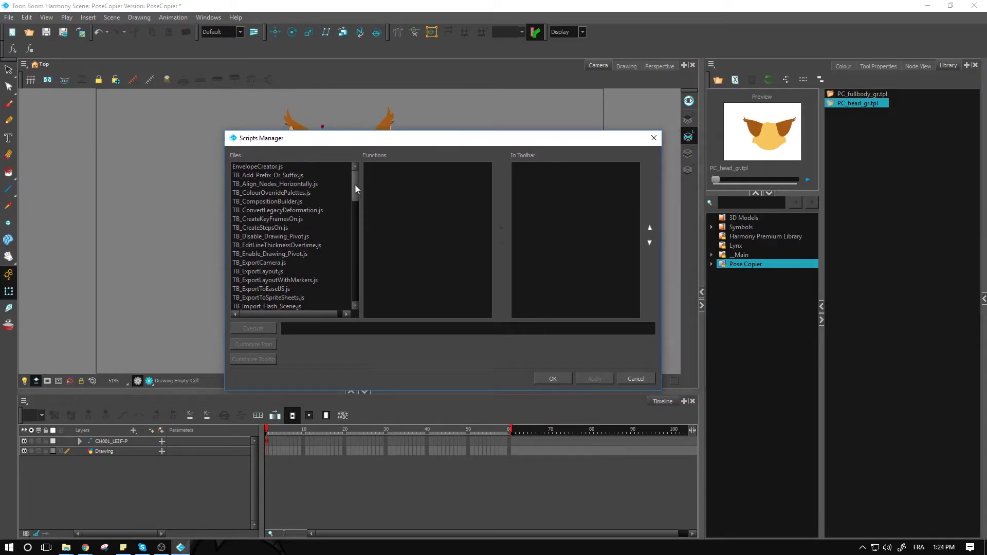
drag(355, 184, 365, 258)
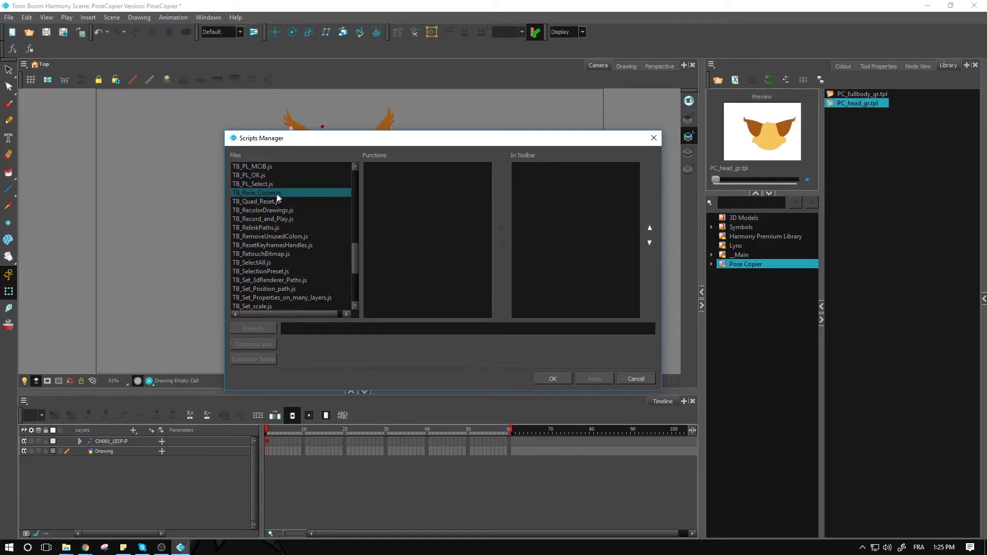
Step: Add the TB_Pose_Copier function from TB_Pose_Copier.js to the Scripting toolbar, confirm, and launch it
click(277, 193)
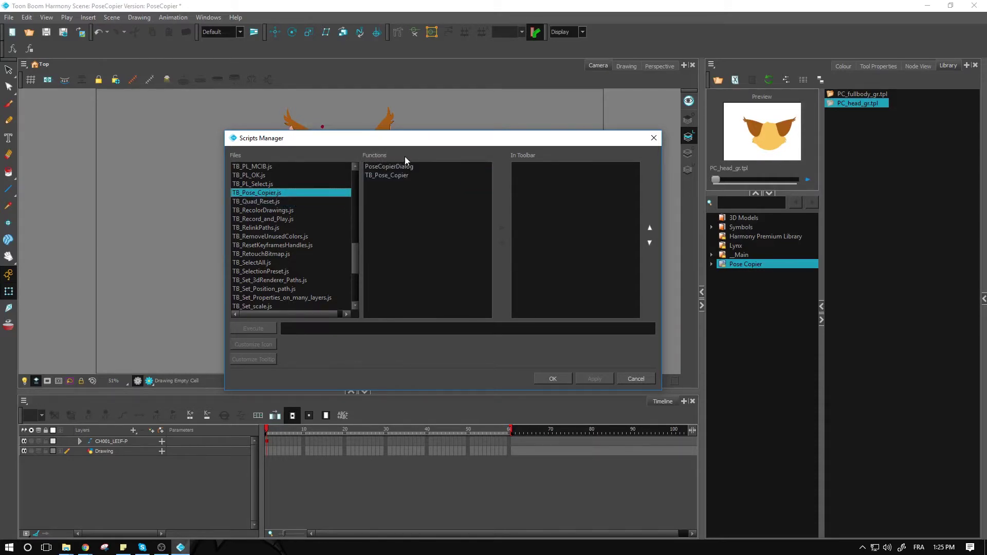
click(384, 178)
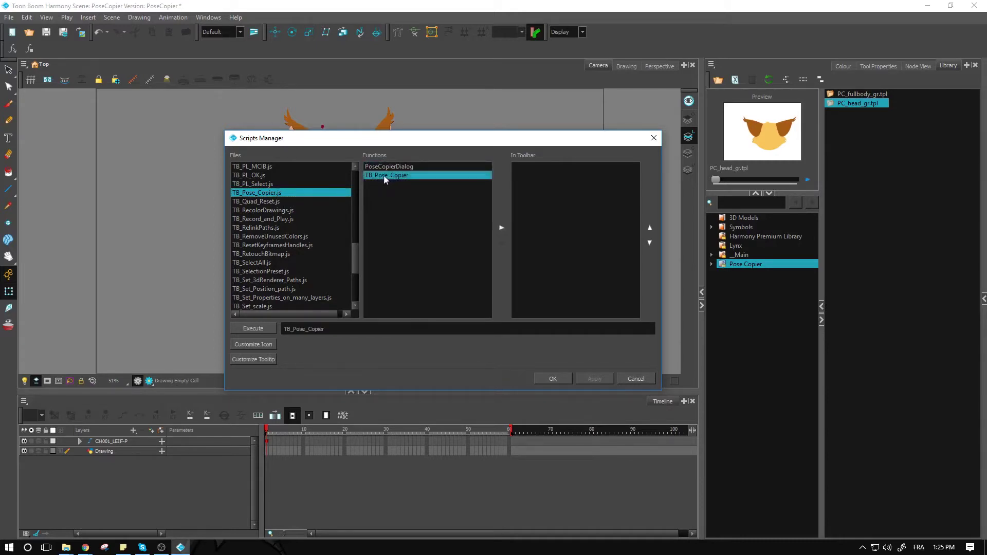
click(503, 228)
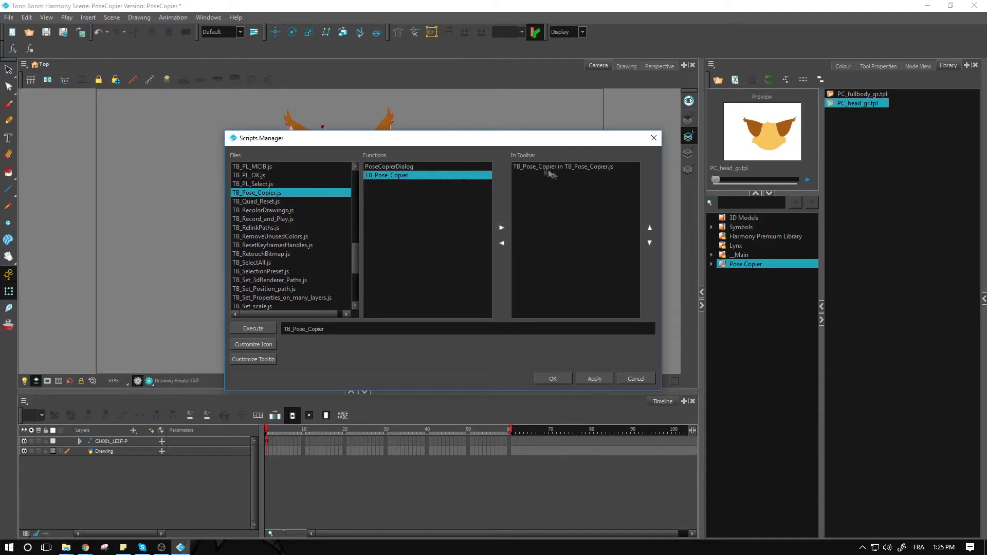
click(558, 378)
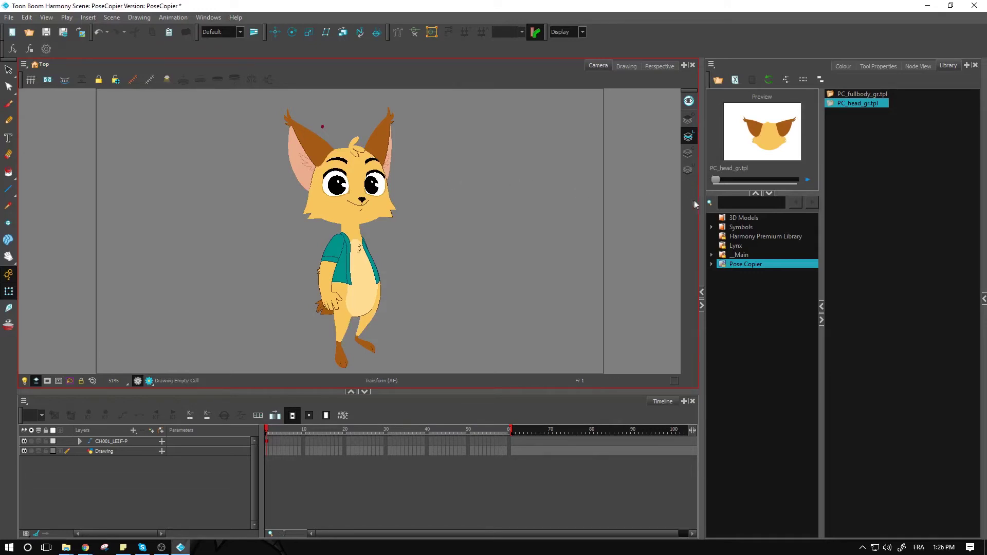
click(46, 49)
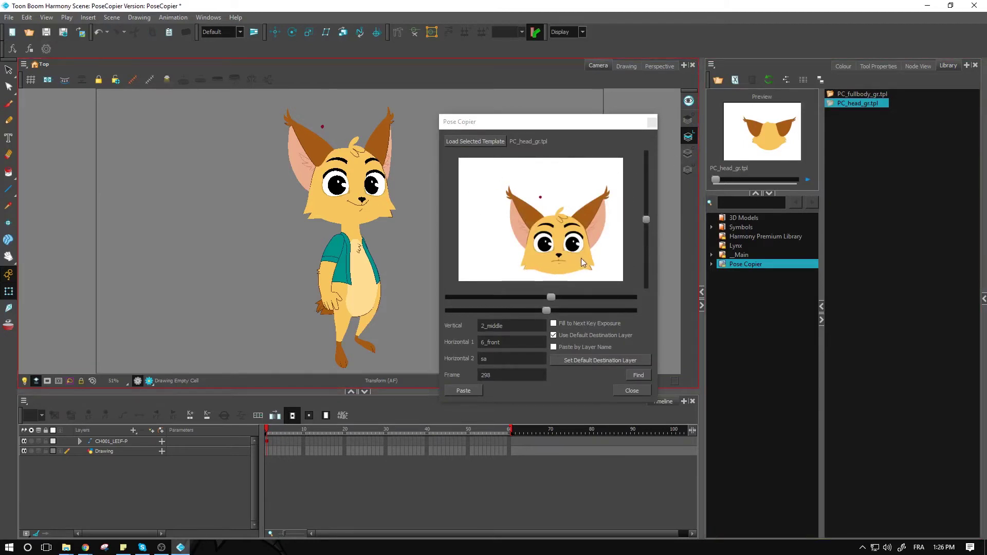
Step: Bring up the Pose Copier with PC_head_gr.tpl, previewing the 2_middle / 6_front head at frame 298
click(872, 118)
click(551, 298)
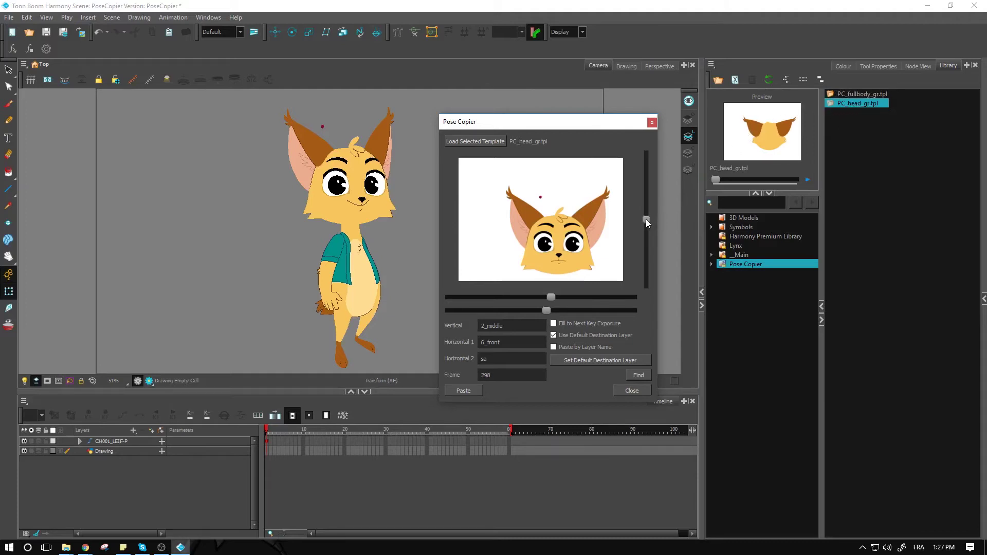
Step: Adjust the tilt and turn sliders to the 1_downtilt / 7_quarterfront head pose at frame 337
click(648, 192)
mouse_move(648, 192)
mouse_down()
mouse_move(643, 270)
mouse_move(654, 166)
mouse_move(648, 200)
mouse_up()
drag(551, 298, 578, 311)
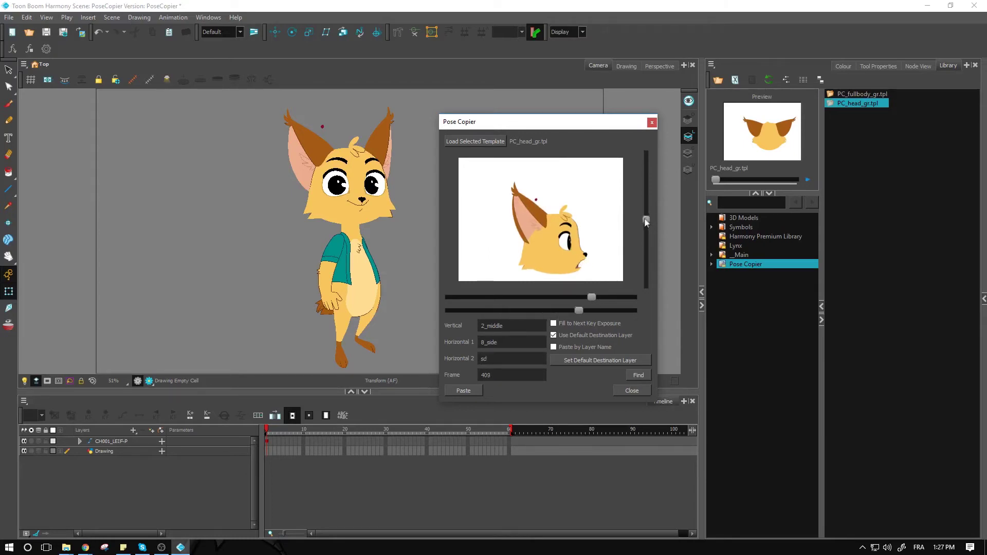
drag(651, 199, 646, 154)
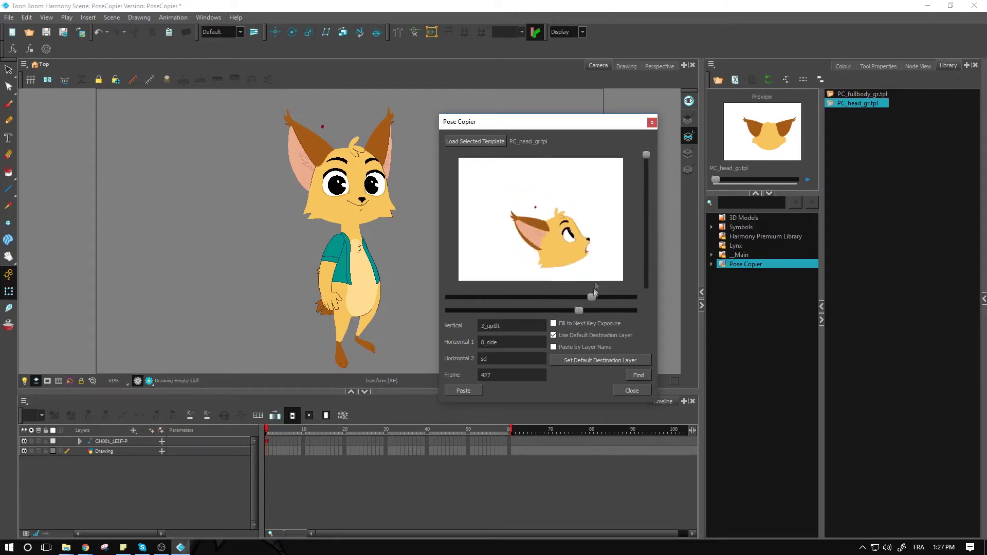
drag(590, 298, 571, 297)
drag(645, 156, 655, 262)
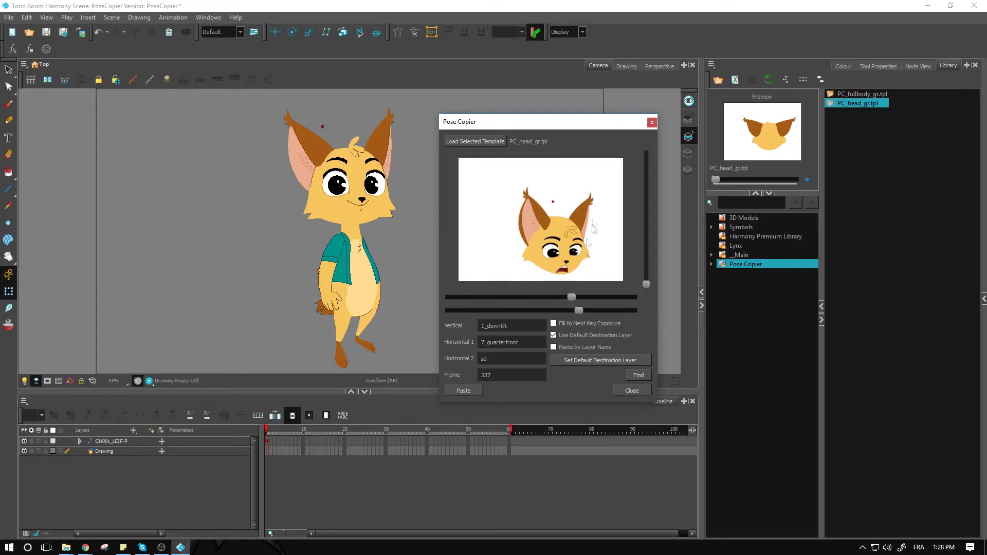
click(636, 354)
Step: Set CH001_LEIF/head_gr as the Pose Copier's default destination layer after the paste error
click(465, 392)
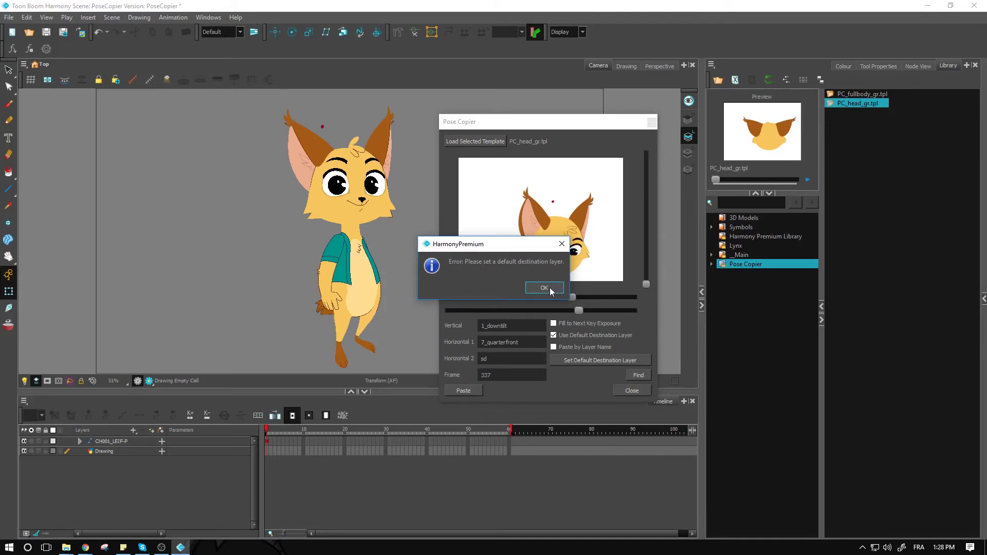
click(549, 289)
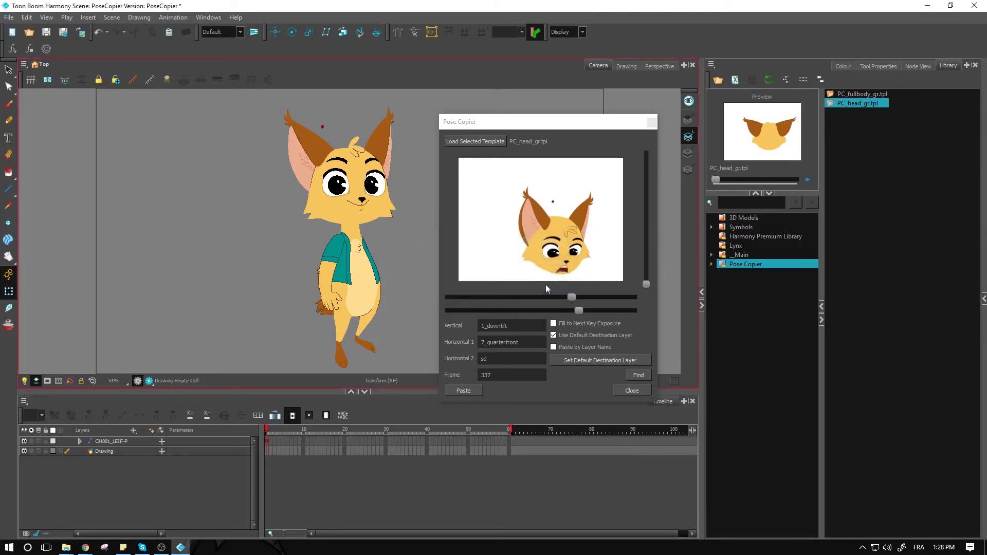
click(378, 216)
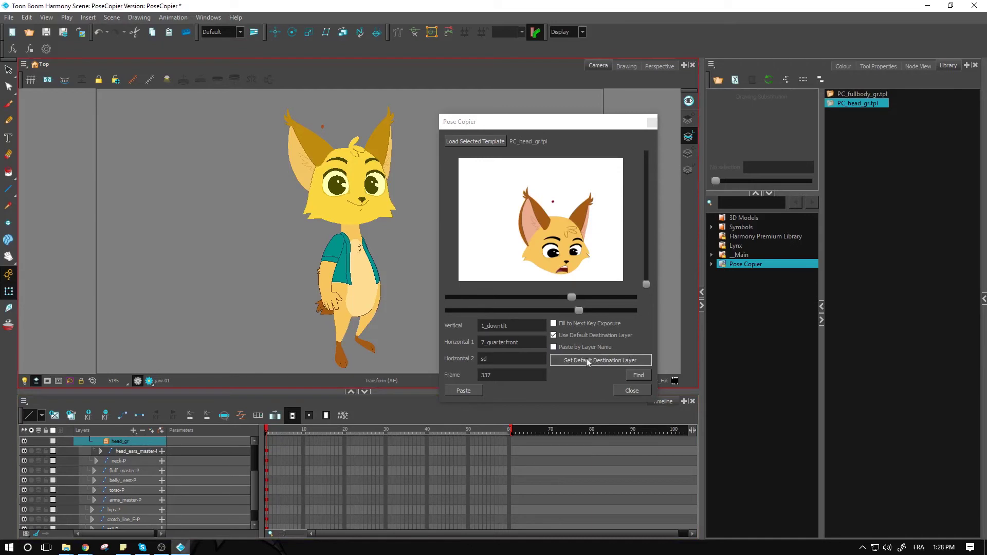
click(606, 360)
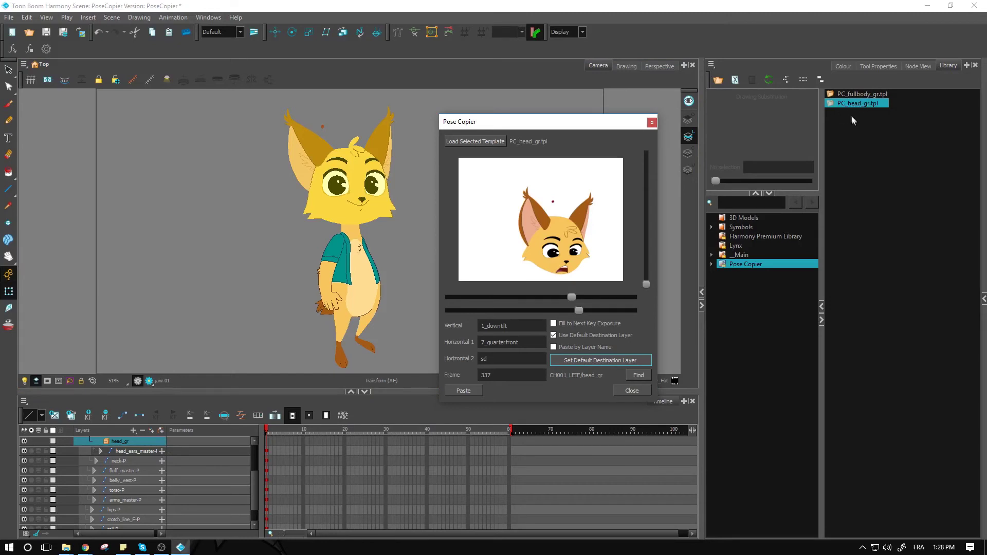
Step: Paste the 1_downtilt / 7_quarterfront head pose onto the fox, then move to a later frame
click(474, 393)
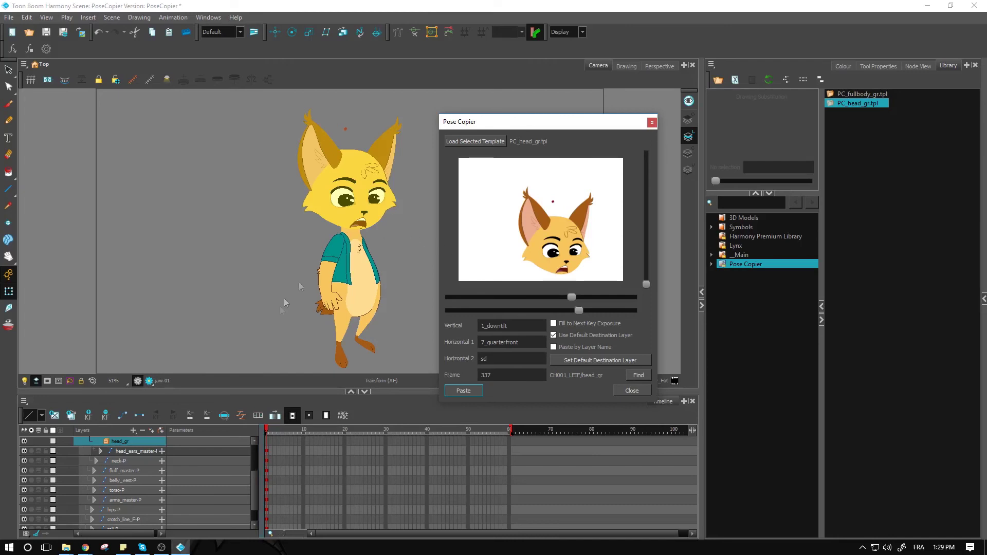
click(288, 434)
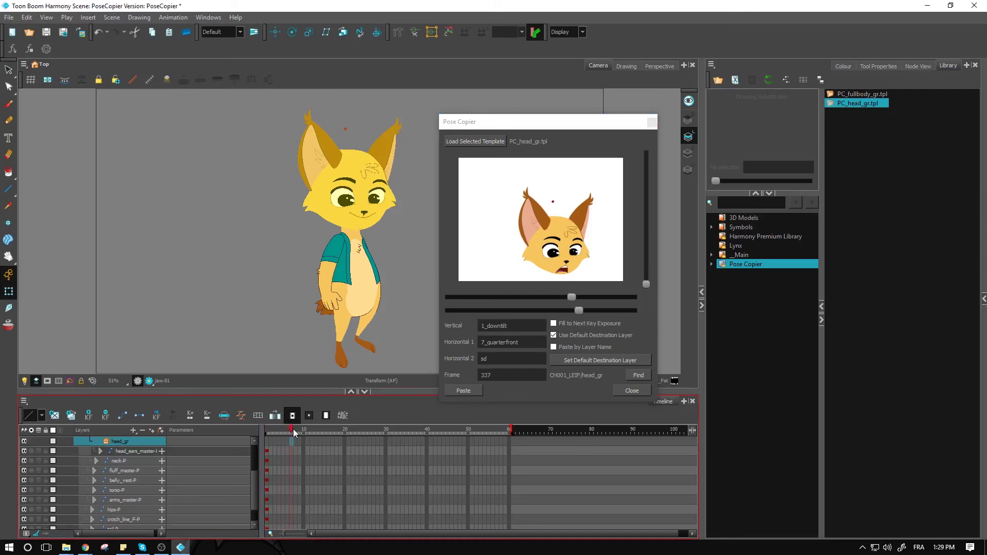
Step: At frame 7, paste a front-facing 3_uptilt head pose onto the character
drag(572, 297, 516, 301)
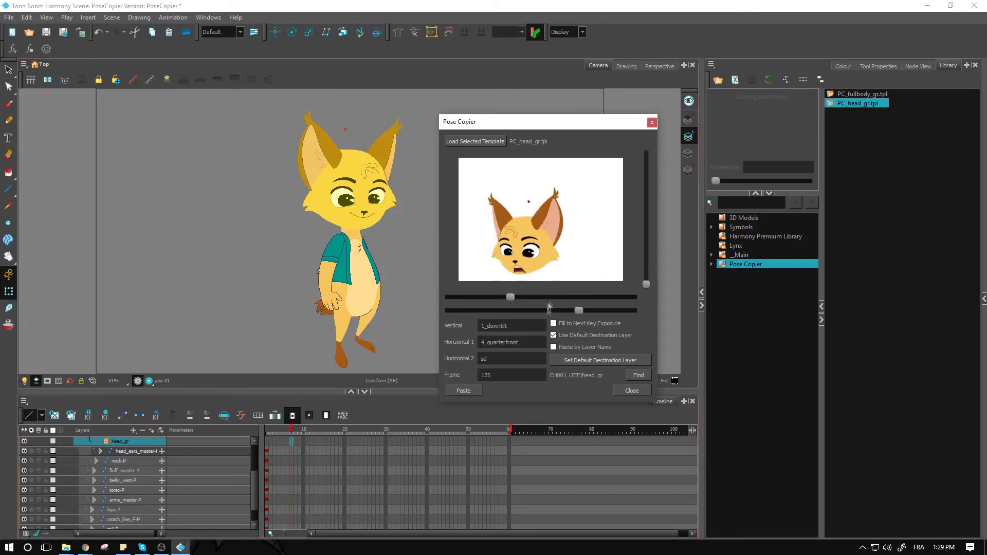
drag(647, 282, 647, 154)
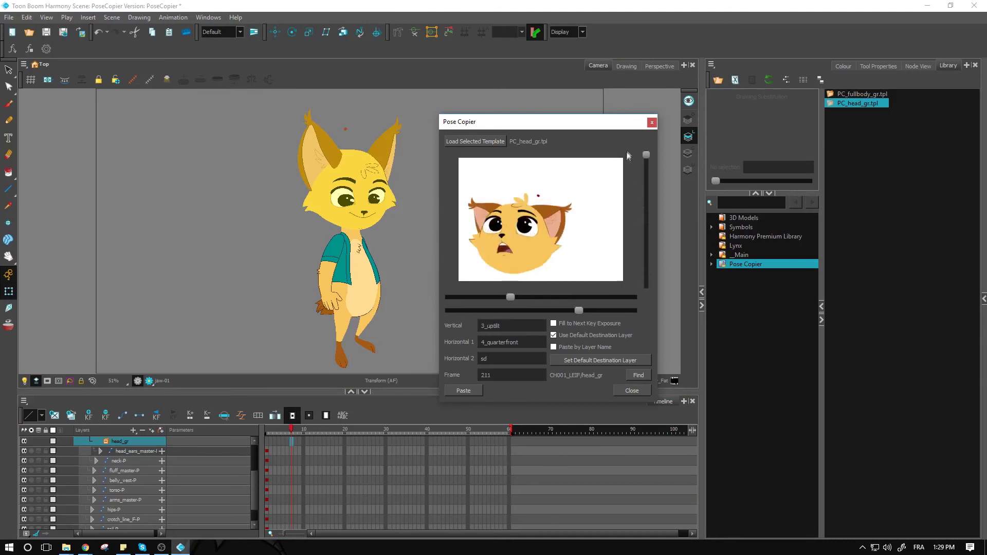
click(469, 391)
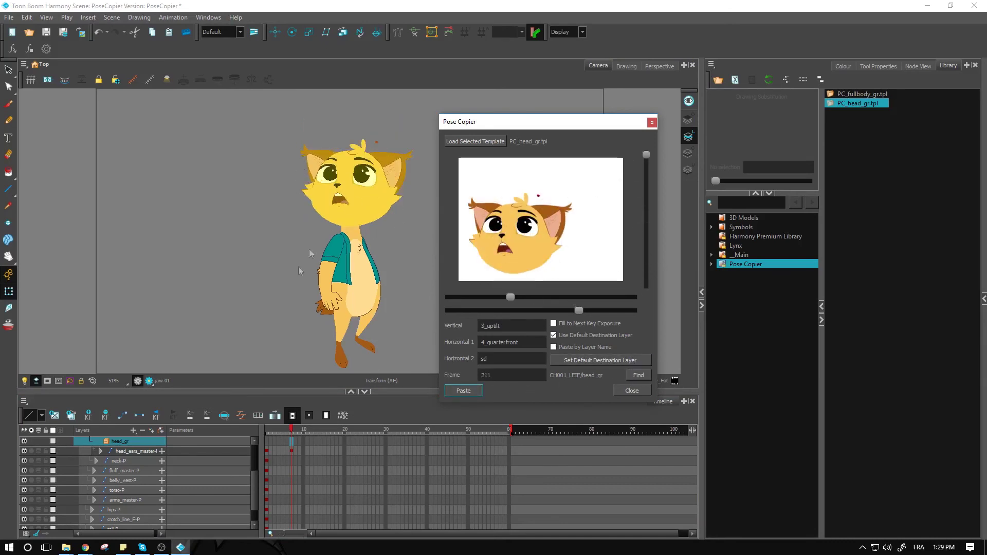
Step: Compare the head poses at frames 1 and 7, select the head_gr cell, and close the Pose Copier
click(268, 432)
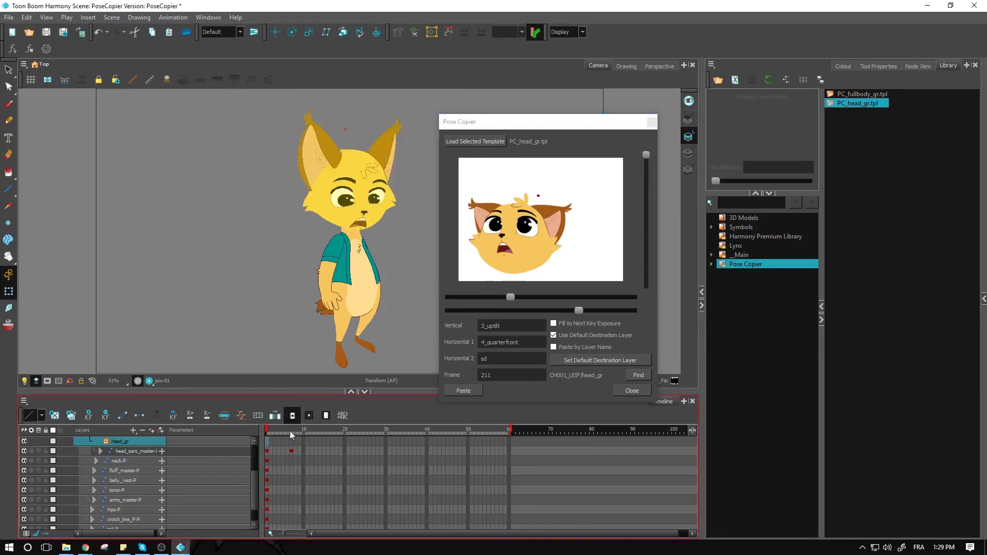
click(291, 433)
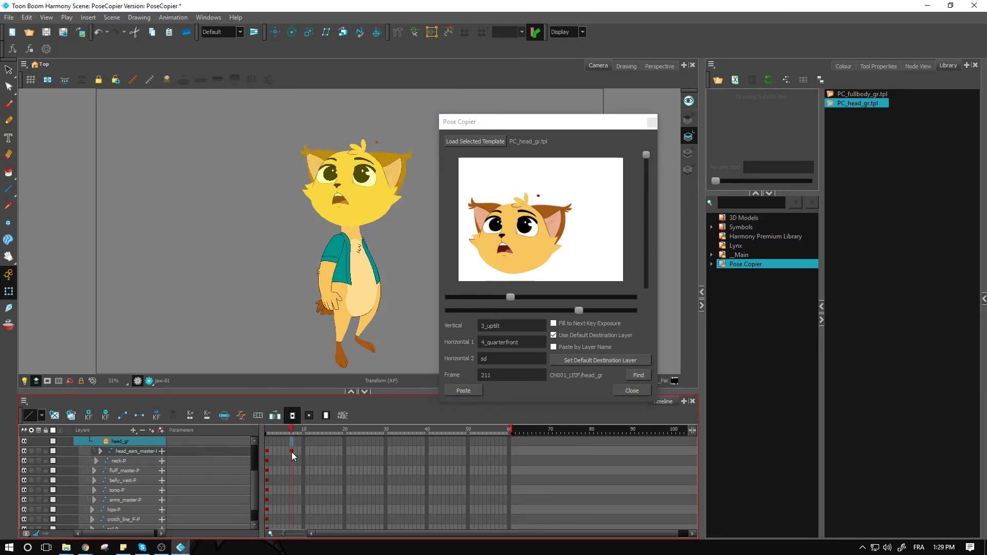
click(505, 299)
mouse_move(504, 300)
mouse_down()
mouse_move(485, 298)
mouse_move(507, 299)
mouse_move(492, 303)
mouse_up()
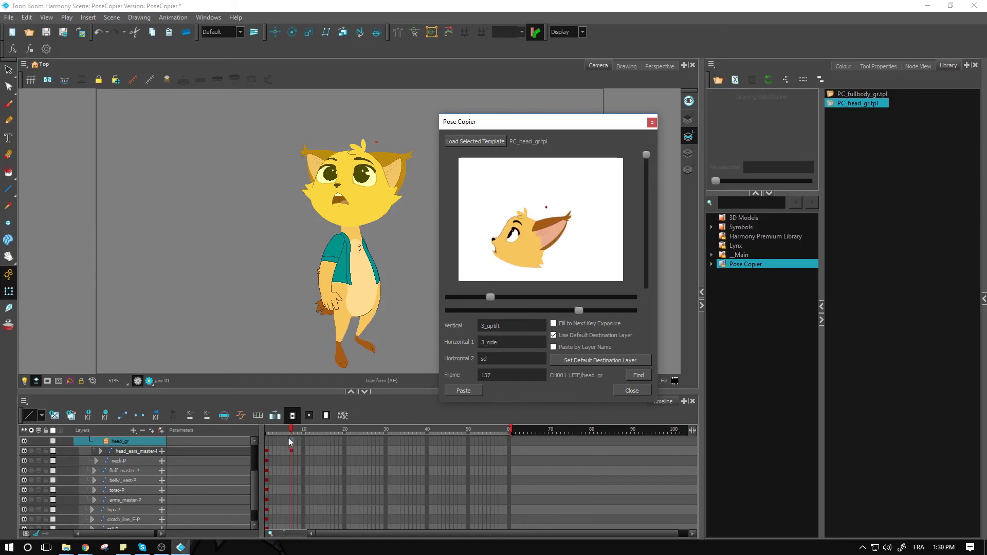
click(288, 441)
click(632, 392)
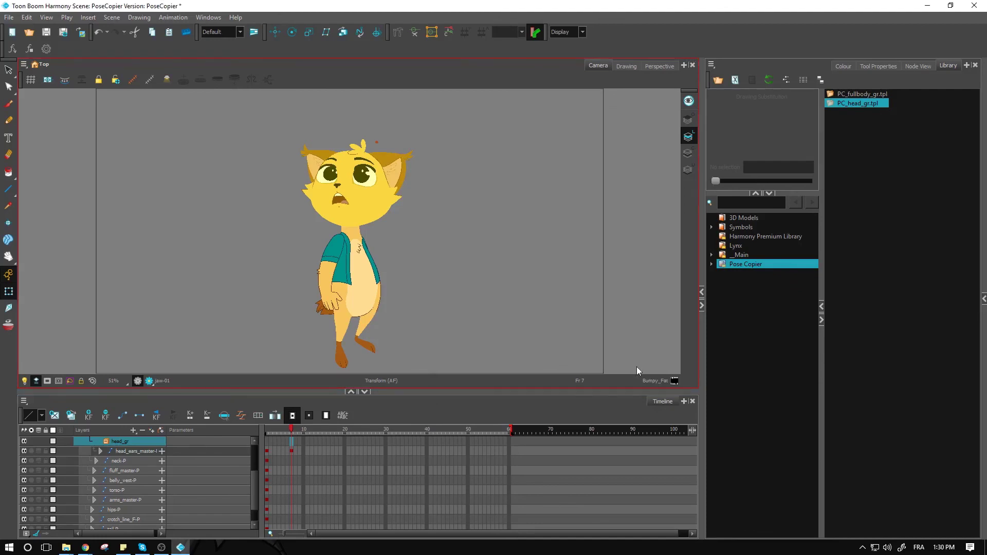